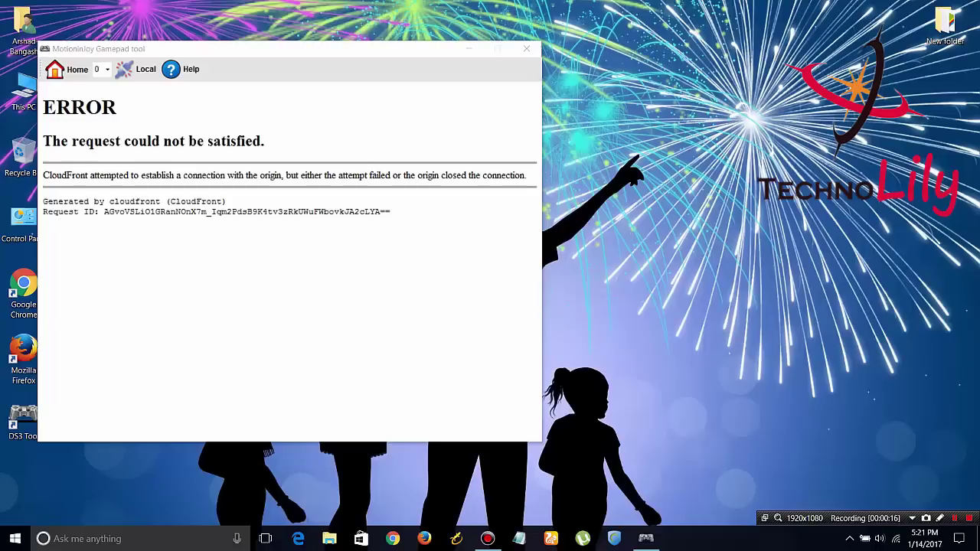
- Drag the MotioninJoy Gamepad tool window to the right to uncover the desktop
{"action": "left_click_drag", "start_coordinate": [110, 51], "coordinate": [436, 61]}
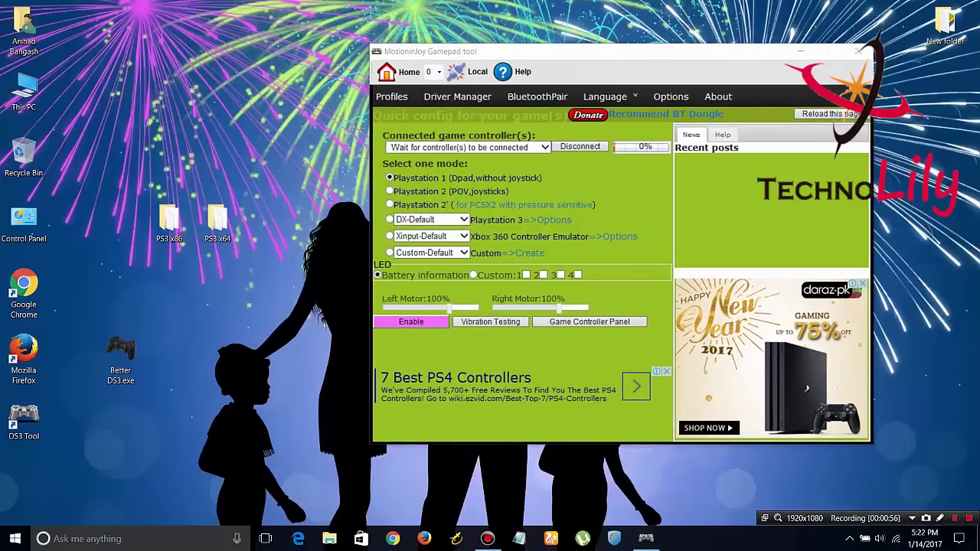
- Close the gamepad tool, refresh the desktop, and reach Devices and Printers through Control Panel
{"action": "left_click", "coordinate": [859, 51]}
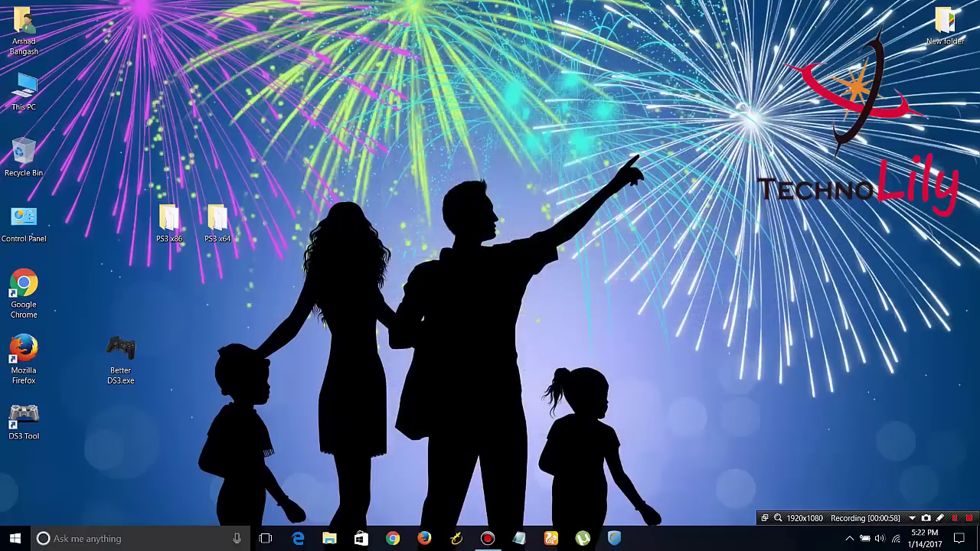
{"action": "right_click", "coordinate": [477, 197]}
{"action": "left_click", "coordinate": [511, 235]}
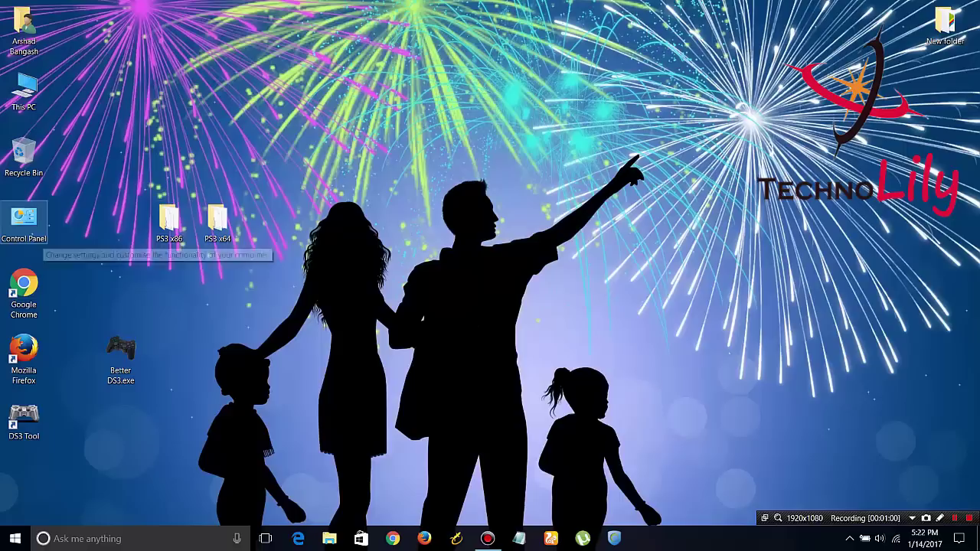
{"action": "double_click", "coordinate": [24, 221]}
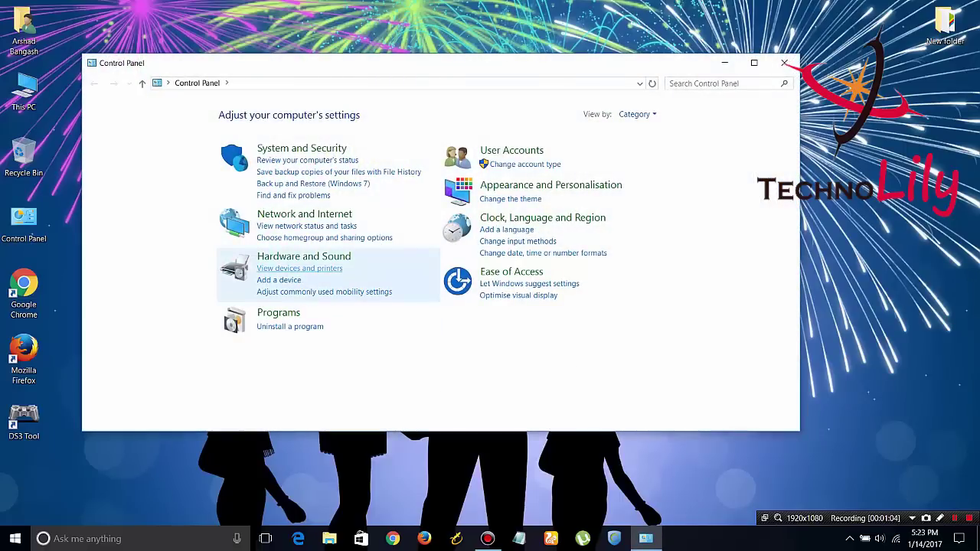
{"action": "left_click", "coordinate": [298, 268]}
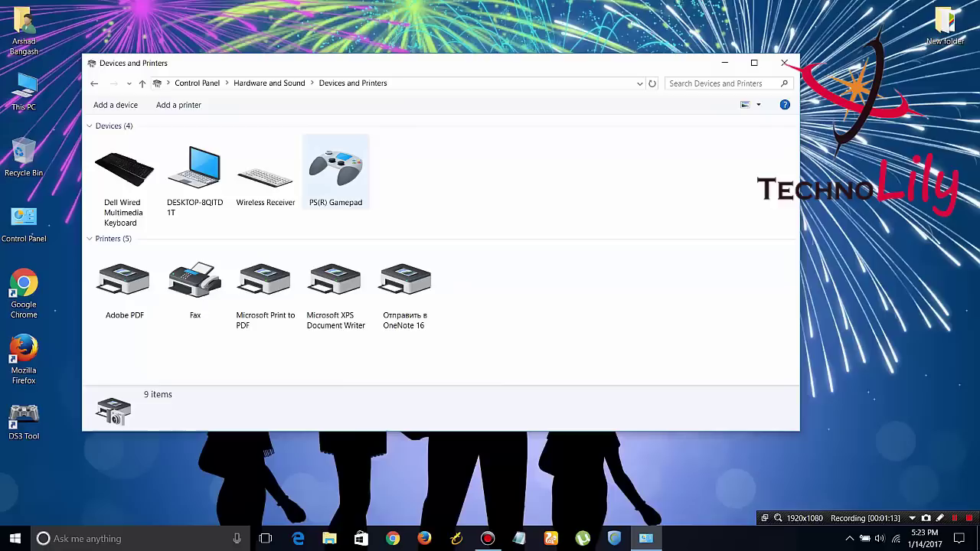
- Open the PS(R) Gamepad's USB Input Device properties with Change settings enabled
{"action": "double_click", "coordinate": [335, 168]}
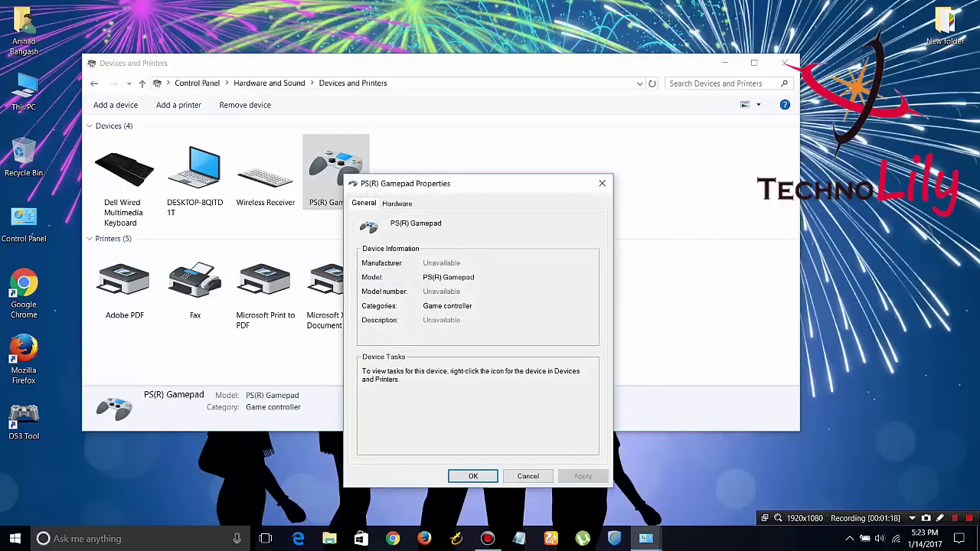
{"action": "key", "text": "ctrl+Tab"}
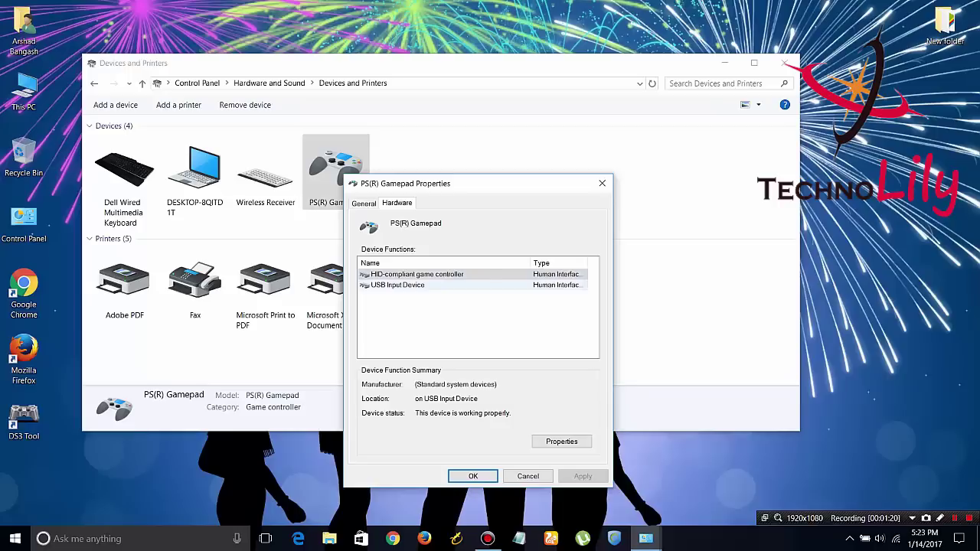
{"action": "key", "text": "Down"}
{"action": "key", "text": "alt+r"}
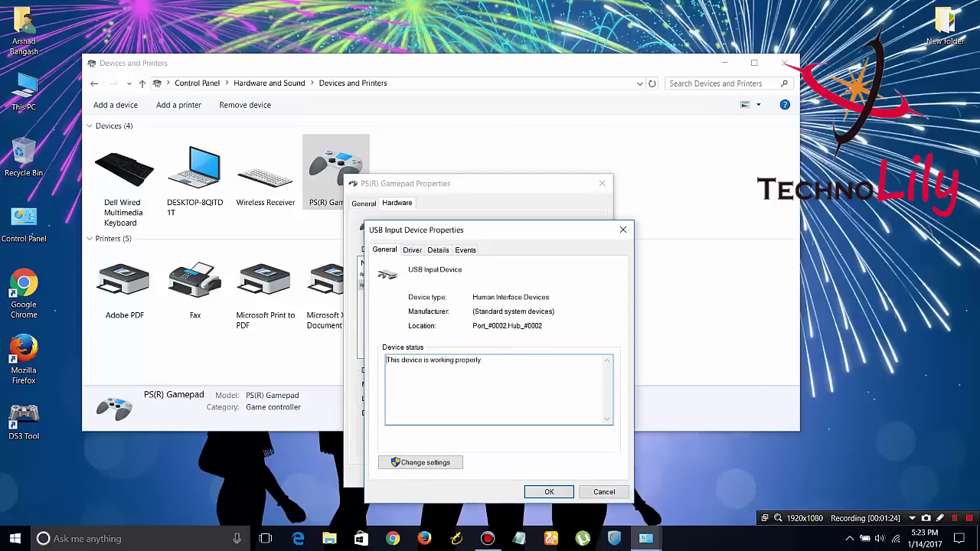
{"action": "key", "text": "Tab"}
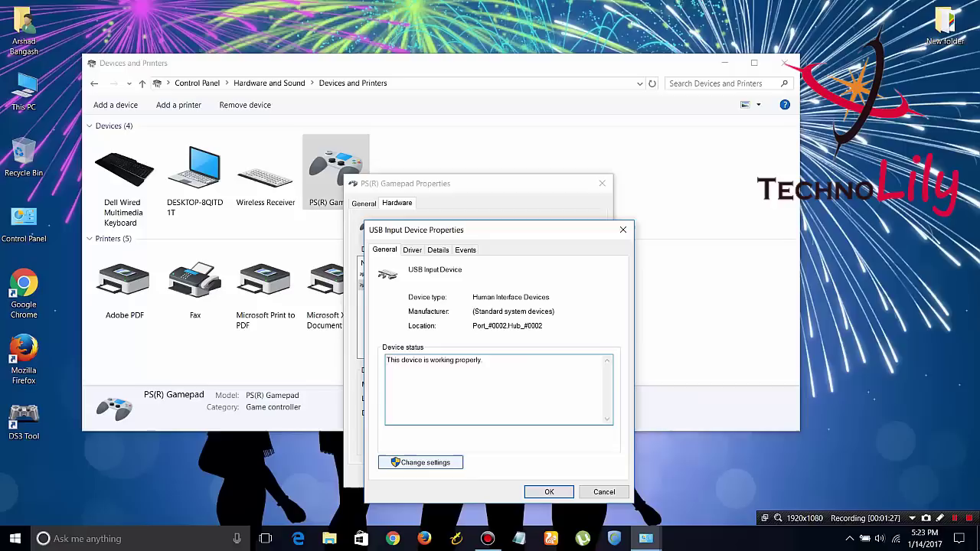
{"action": "key", "text": "Return"}
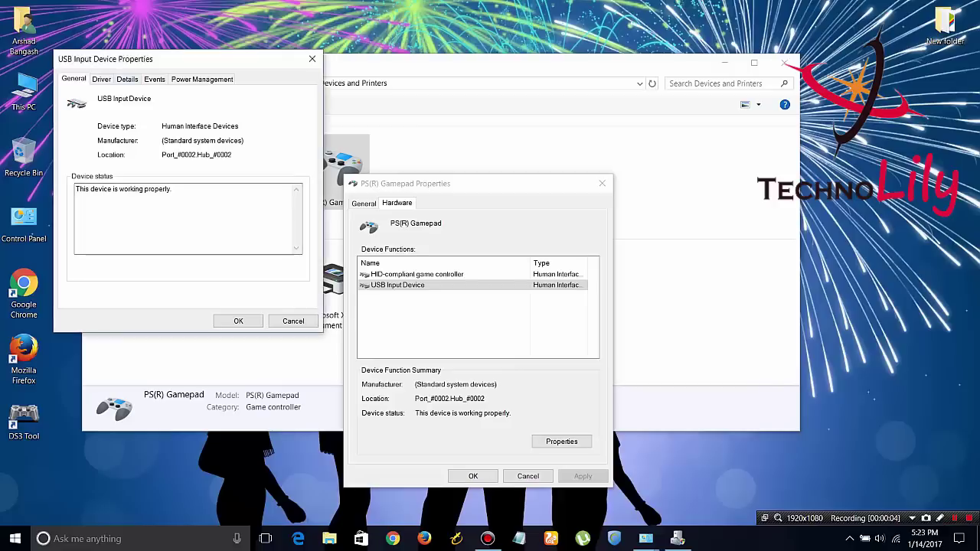
{"action": "left_click_drag", "start_coordinate": [119, 60], "coordinate": [283, 134]}
- Search the PS3 x64 folder for a USB Input Device driver; Windows says it's already current
{"action": "left_click", "coordinate": [265, 153]}
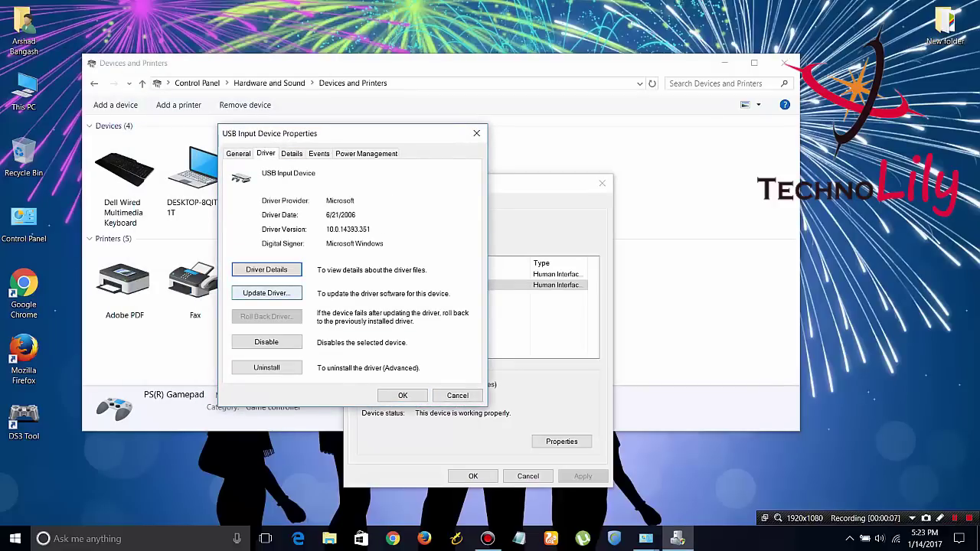
{"action": "left_click", "coordinate": [266, 294]}
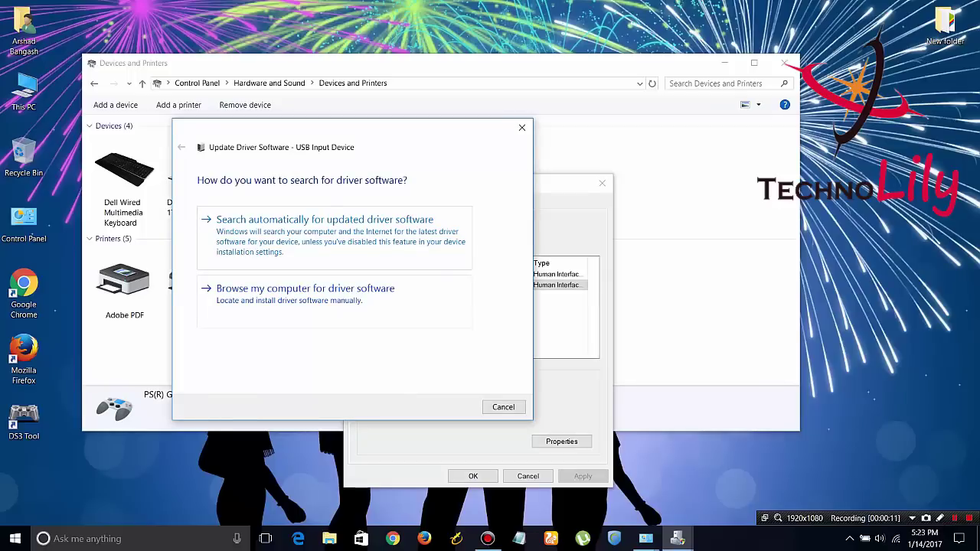
{"action": "left_click", "coordinate": [304, 288]}
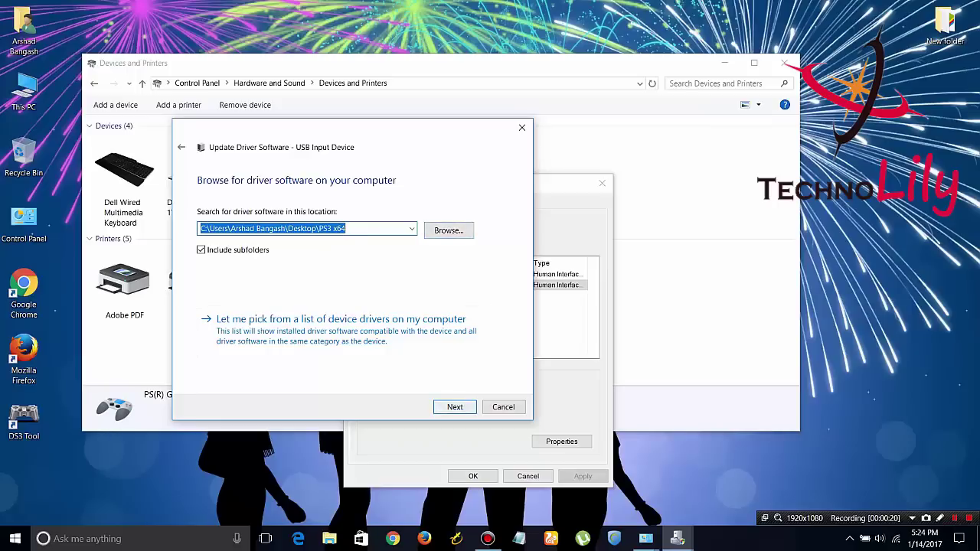
{"action": "left_click", "coordinate": [455, 406]}
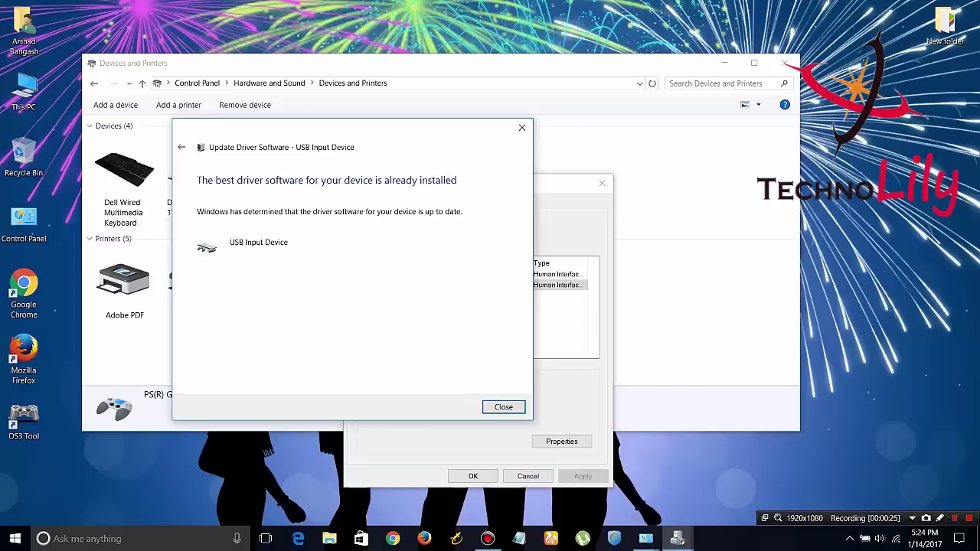
- List compatible drivers for the USB Input Device, showing MotioninJoy Virtual Xinput device for Windows
{"action": "left_click", "coordinate": [503, 407]}
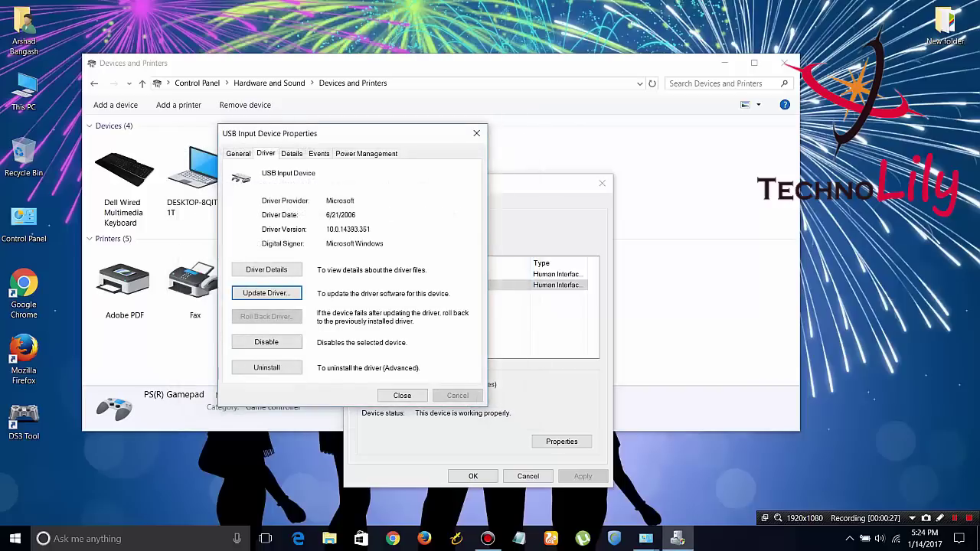
{"action": "key", "text": "Return"}
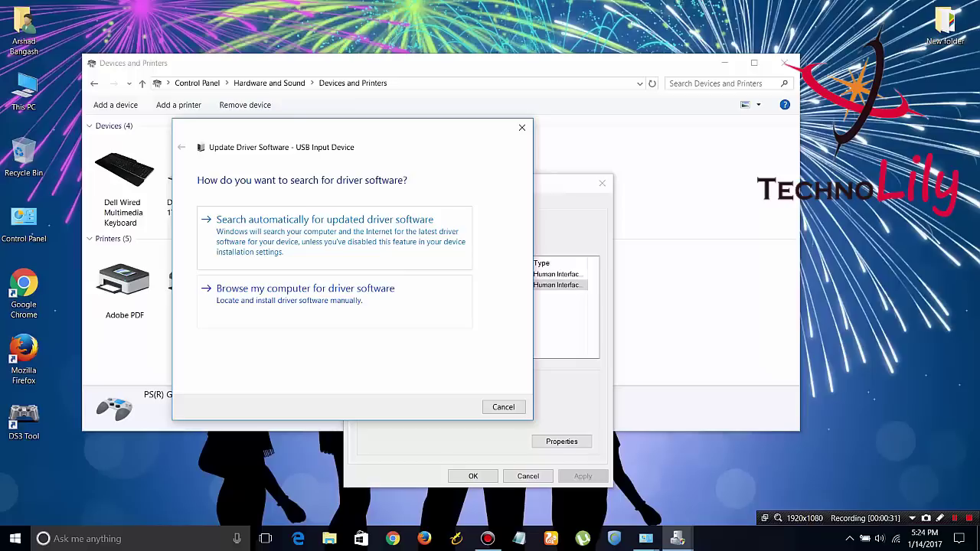
{"action": "key", "text": "Tab"}
{"action": "key", "text": "Return"}
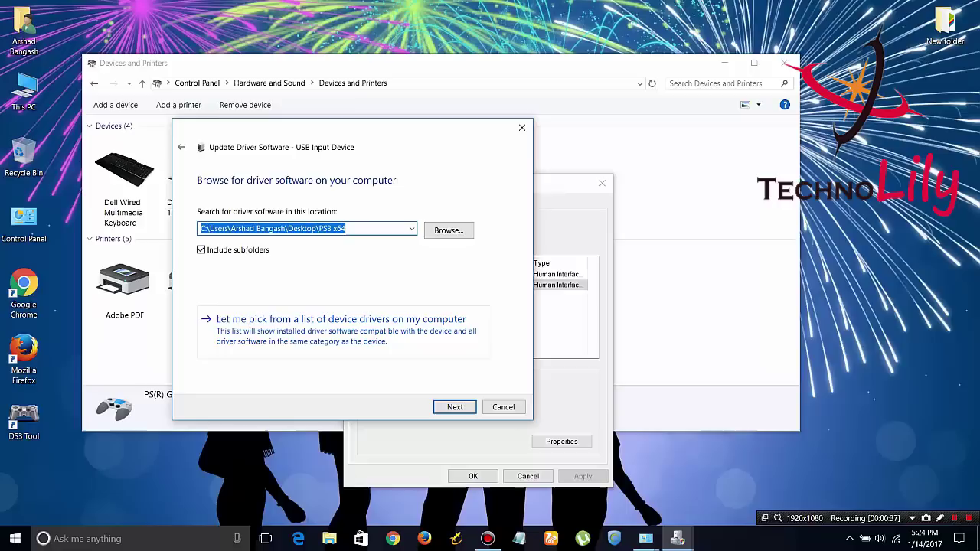
{"action": "left_click", "coordinate": [340, 319]}
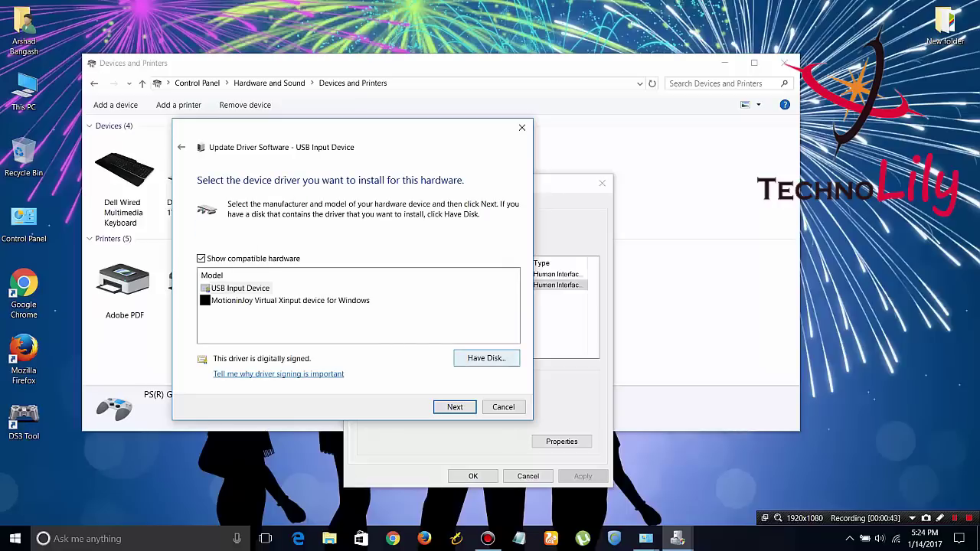
- Install the MotioninJoy Virtual Xinput driver from MijXinput.inf in Desktop\PS3 x64
{"action": "left_click", "coordinate": [486, 357]}
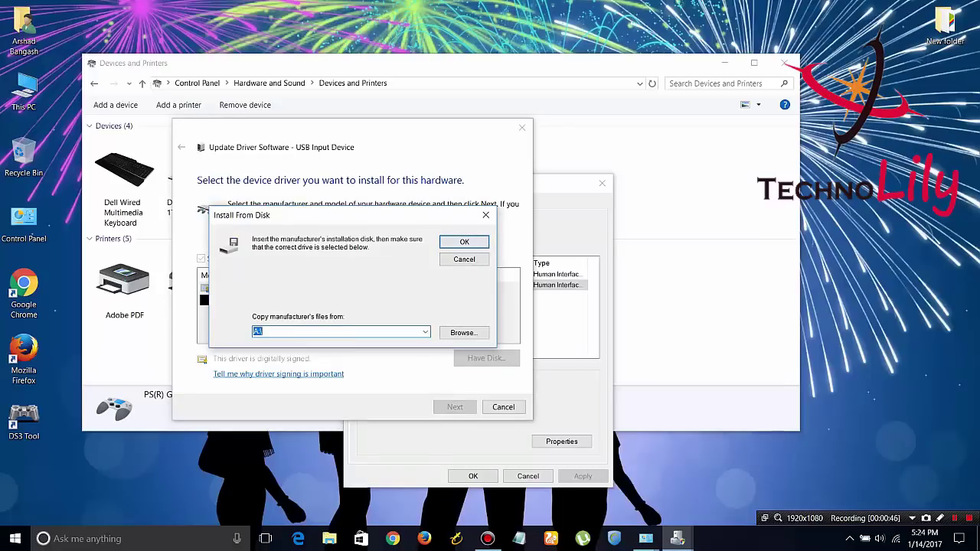
{"action": "left_click", "coordinate": [463, 332]}
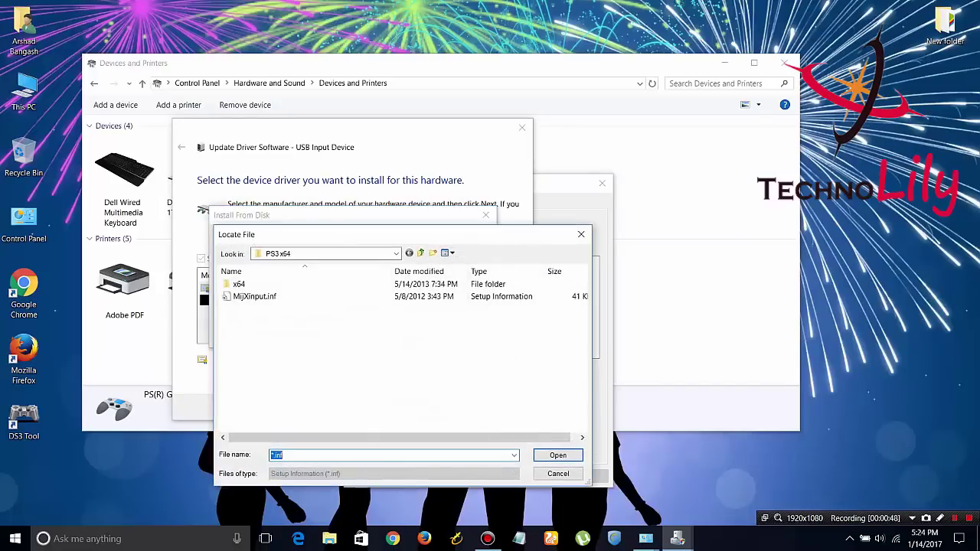
{"action": "left_click", "coordinate": [421, 252]}
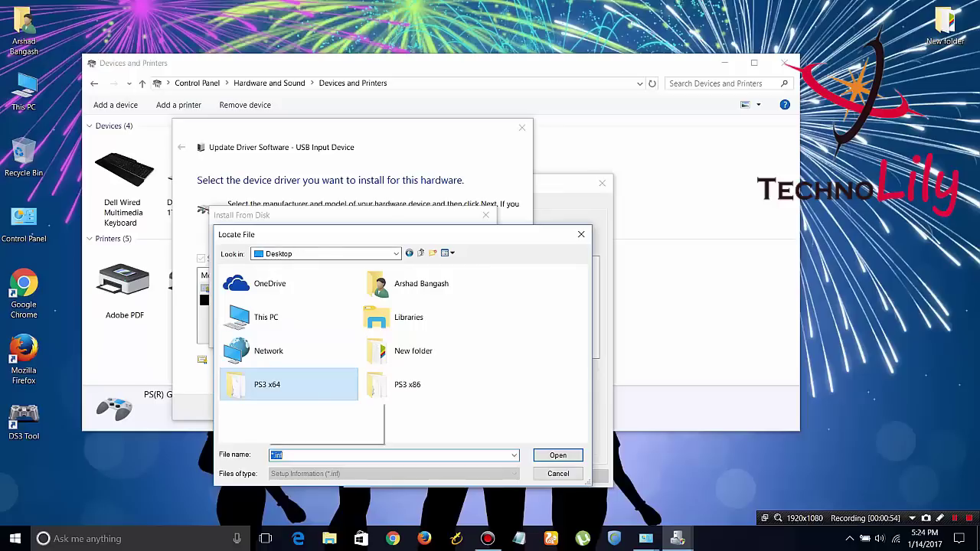
{"action": "double_click", "coordinate": [272, 385]}
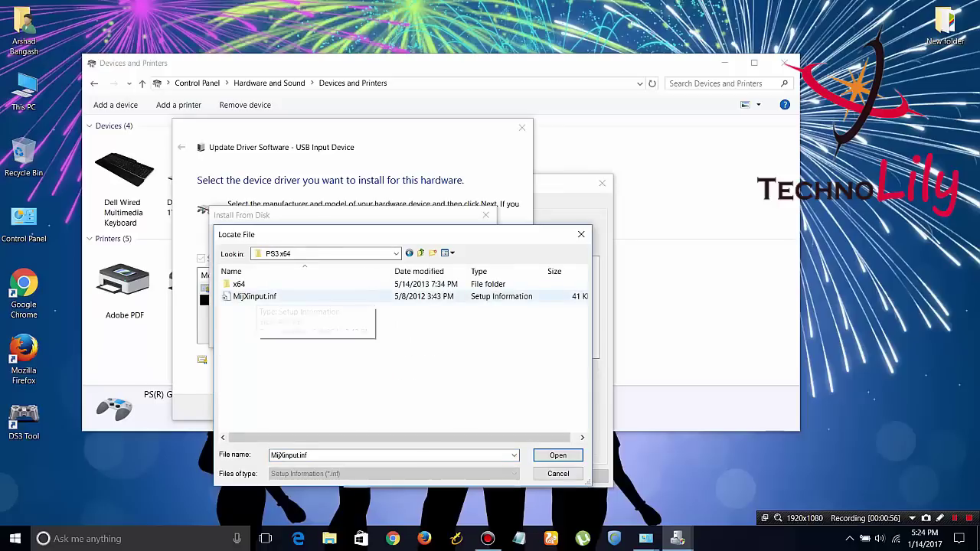
{"action": "left_click", "coordinate": [256, 296]}
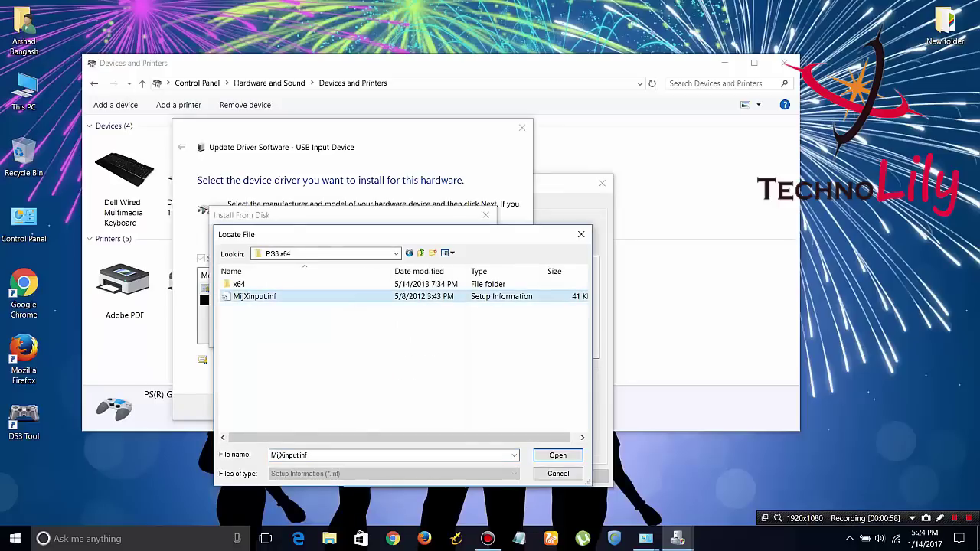
{"action": "left_click", "coordinate": [558, 455]}
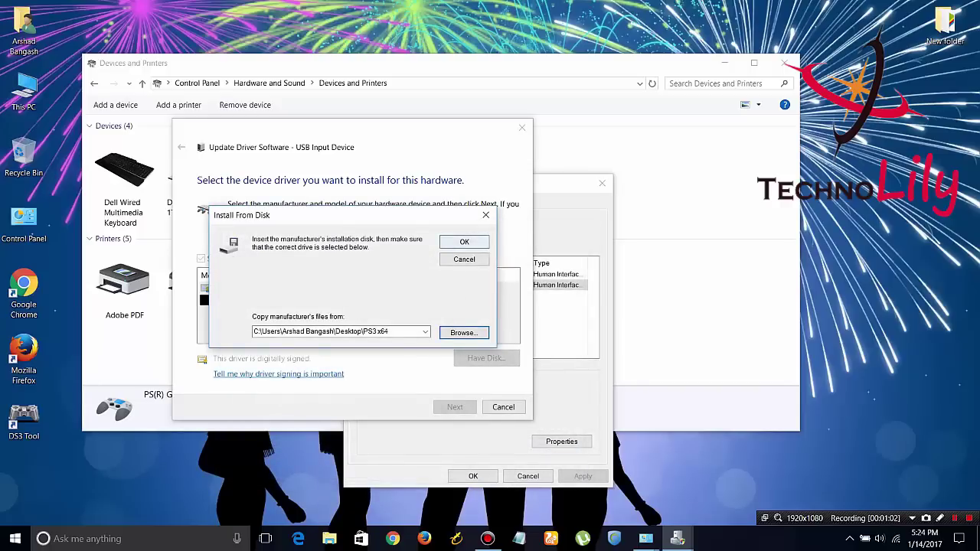
{"action": "left_click", "coordinate": [464, 242]}
{"action": "left_click", "coordinate": [454, 406]}
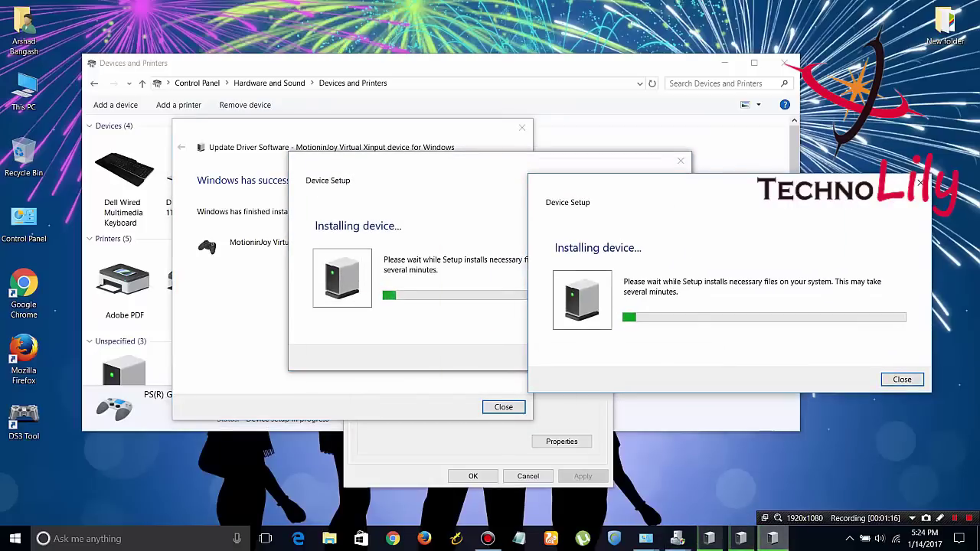
- Let Device Setup finish, then close the update confirmation and both Properties windows
{"action": "left_click_drag", "start_coordinate": [121, 262], "coordinate": [215, 262]}
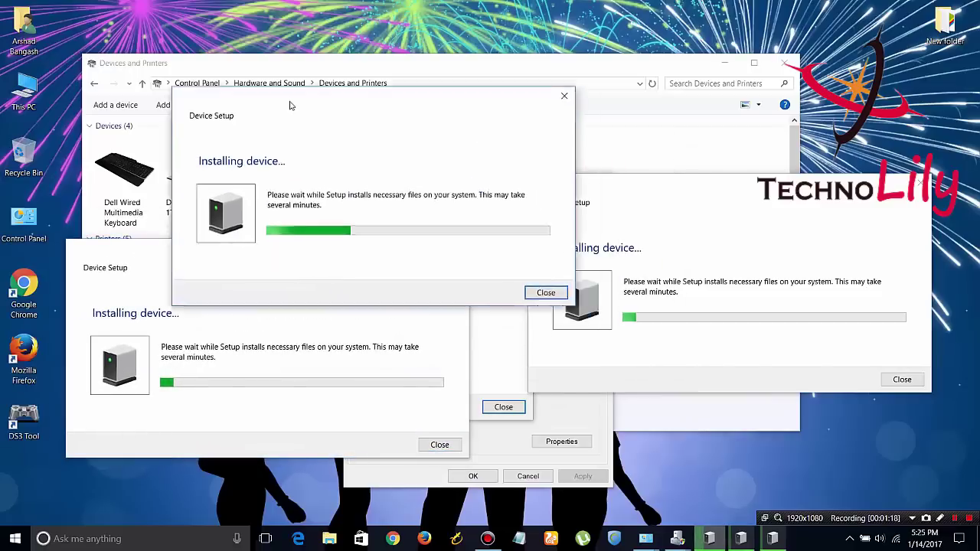
{"action": "left_click_drag", "start_coordinate": [298, 113], "coordinate": [235, 33]}
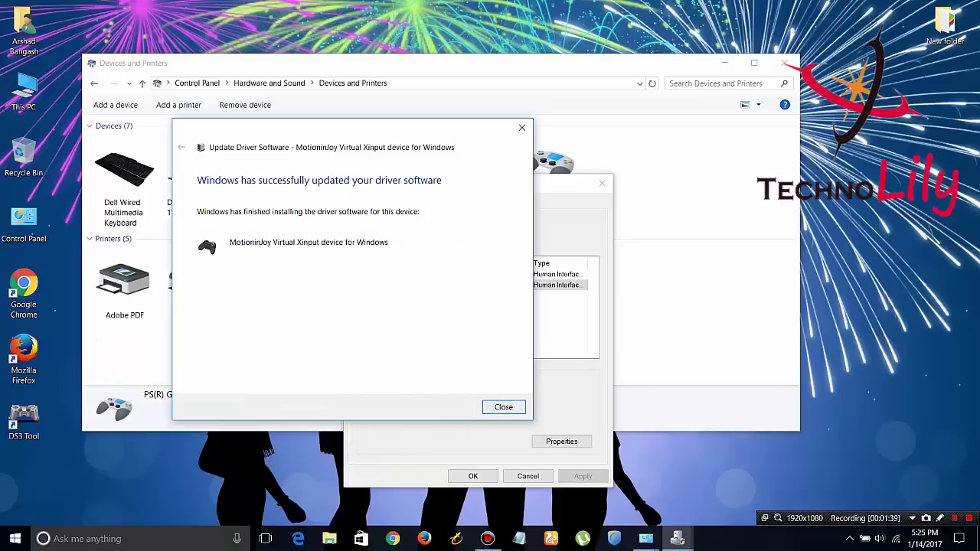
{"action": "left_click", "coordinate": [503, 406]}
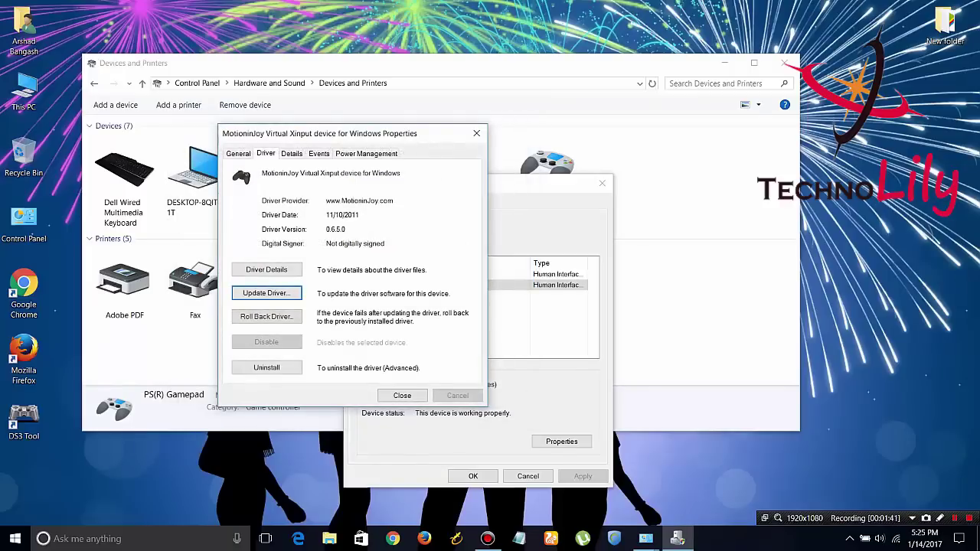
{"action": "left_click", "coordinate": [402, 395]}
{"action": "left_click", "coordinate": [473, 476]}
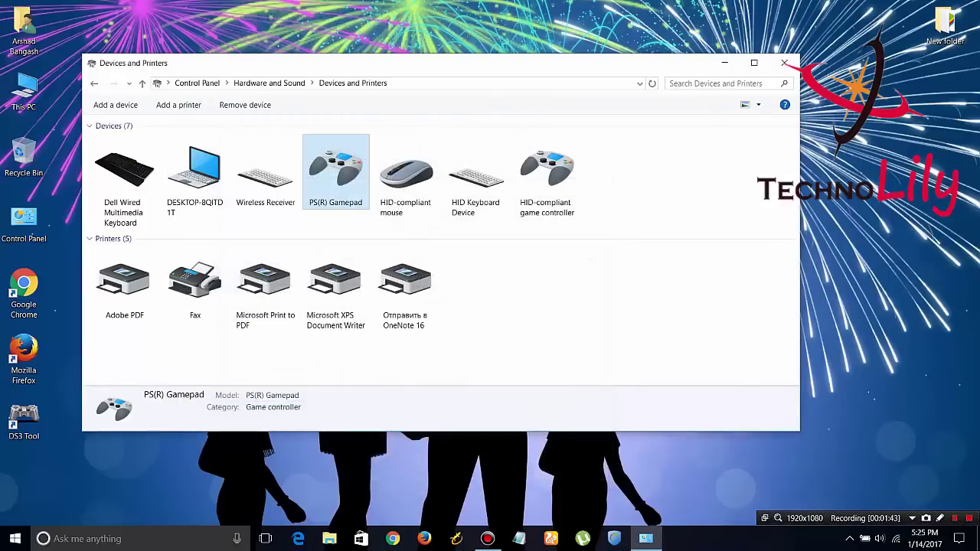
- Close Devices and Printers and launch Better DS3.exe from the desktop
{"action": "left_click", "coordinate": [784, 62]}
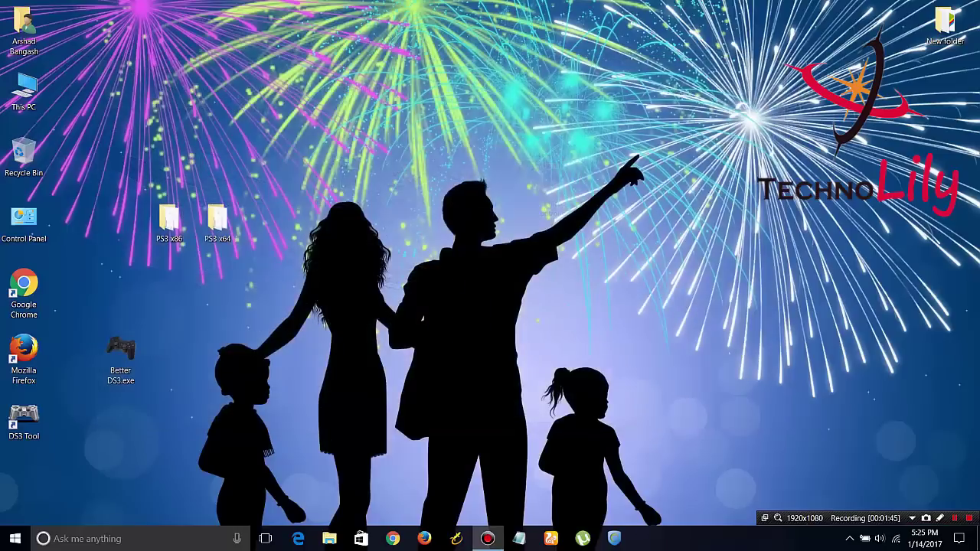
{"action": "right_click", "coordinate": [542, 140]}
{"action": "key", "text": "Escape"}
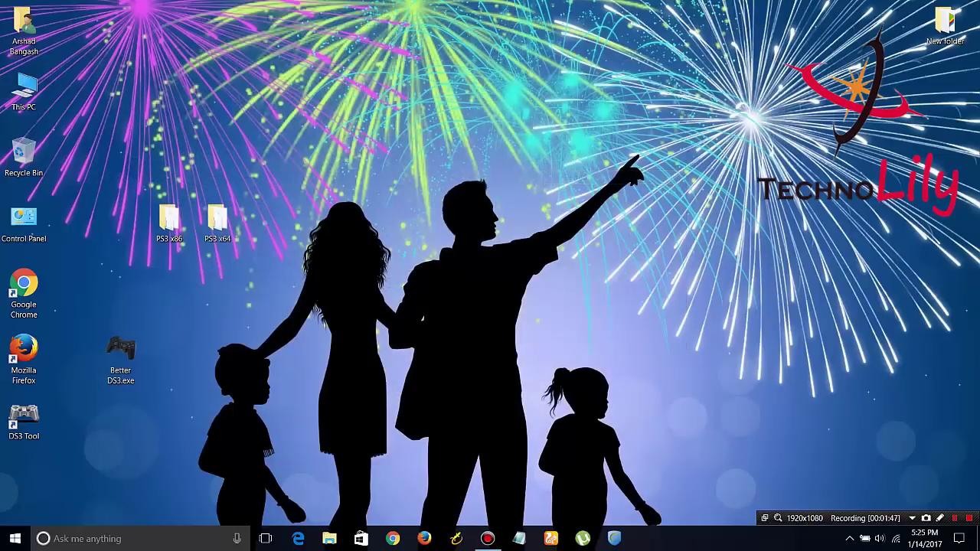
{"action": "double_click", "coordinate": [120, 353]}
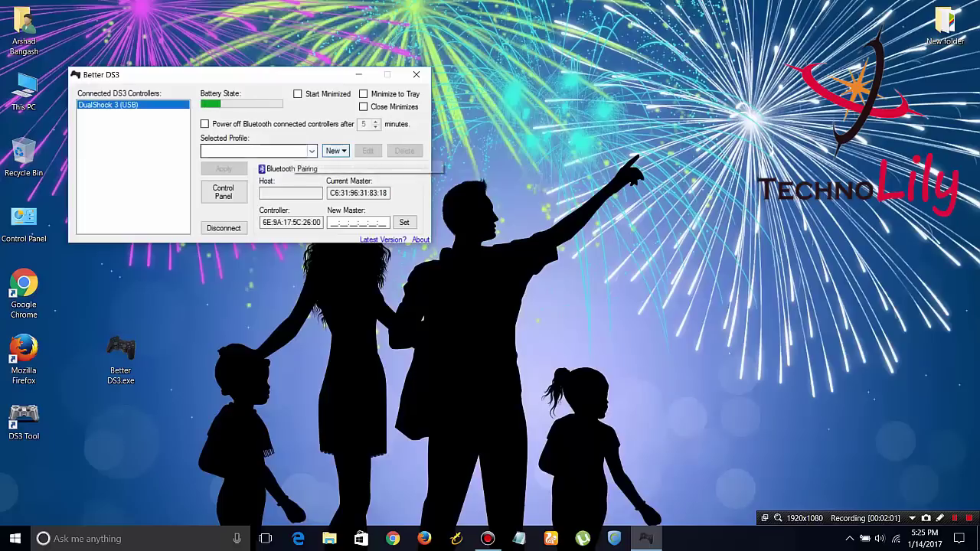
- Create a new XInput profile named gamerx
{"action": "left_click", "coordinate": [335, 150]}
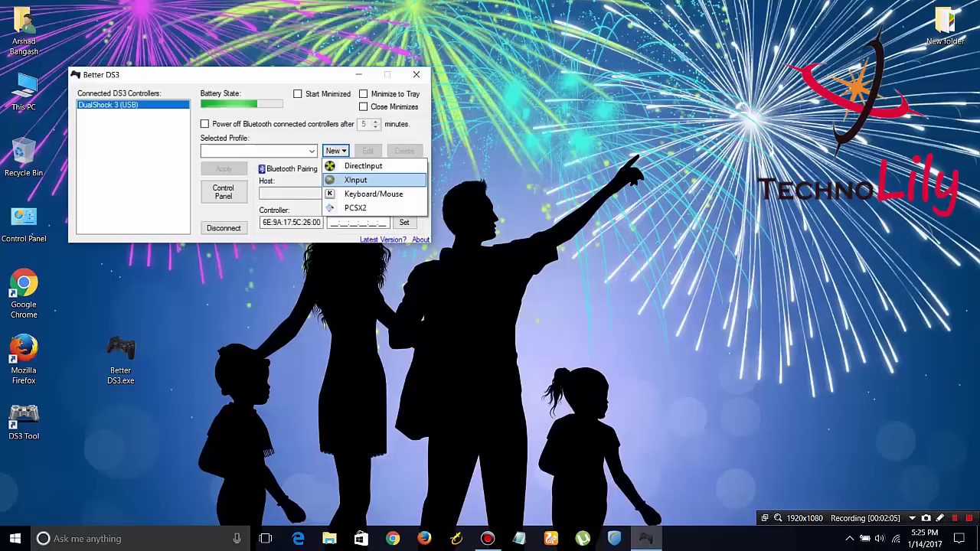
{"action": "left_click", "coordinate": [355, 180]}
{"action": "left_click_drag", "start_coordinate": [325, 157], "coordinate": [325, 89]}
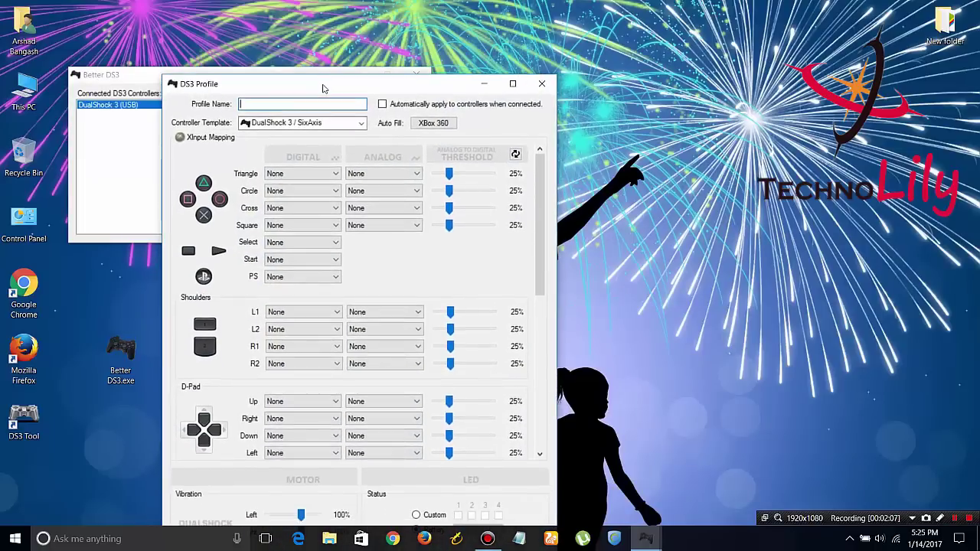
{"action": "type", "text": "asde"}
{"action": "key", "text": "BackSpace"}
{"action": "key", "text": "BackSpace"}
{"action": "key", "text": "BackSpace"}
{"action": "key", "text": "BackSpace"}
{"action": "type", "text": "game"}
{"action": "type", "text": "rx"}
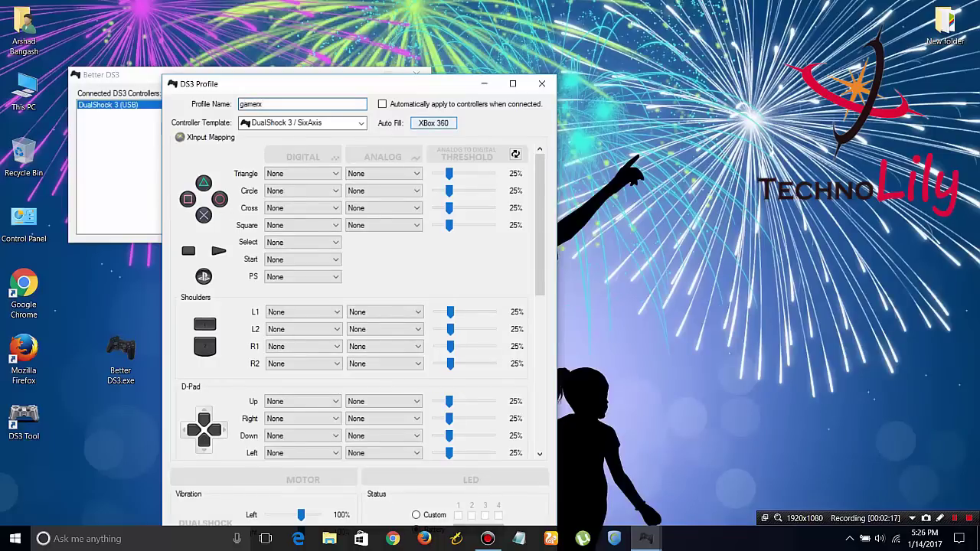
- Auto-fill Xbox 360 mappings, enable Automatically apply, and save the gamerx profile
{"action": "left_click", "coordinate": [433, 122]}
{"action": "mouse_move", "coordinate": [388, 85]}
{"action": "left_mouse_down"}
{"action": "mouse_move", "coordinate": [387, 40]}
{"action": "mouse_move", "coordinate": [365, 10]}
{"action": "left_mouse_up"}
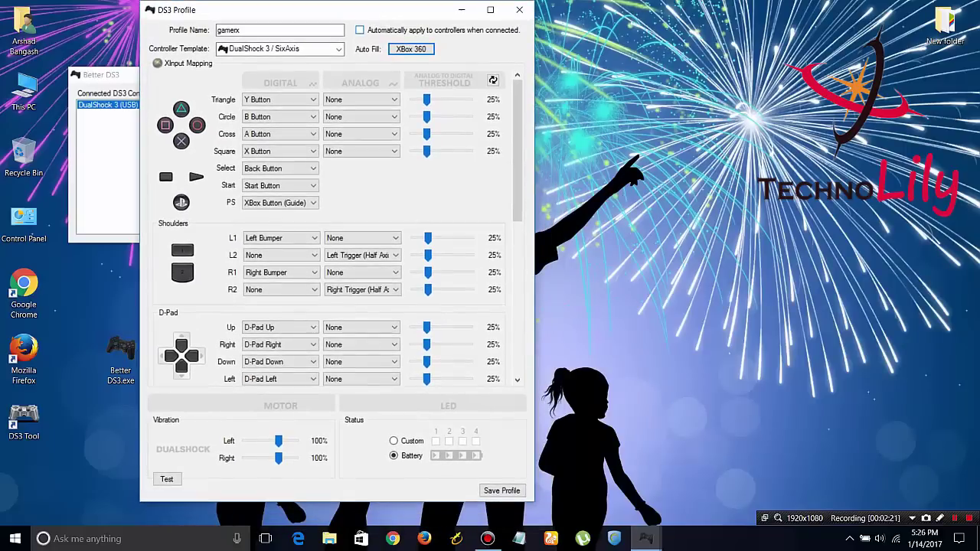
{"action": "left_click", "coordinate": [359, 29]}
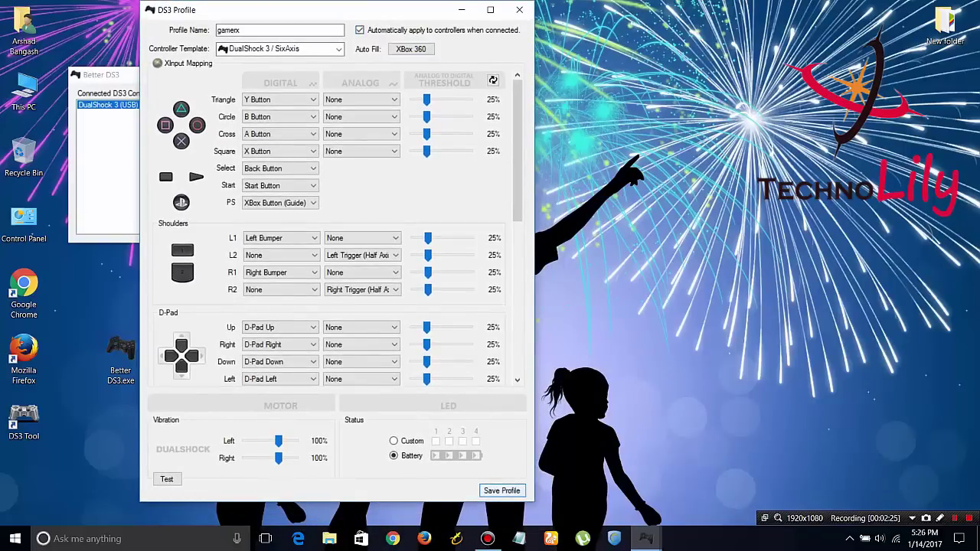
{"action": "left_click", "coordinate": [501, 491]}
- Apply the 'gamerx - Master' profile to the DualShock 3 and open Game Controllers
{"action": "left_click", "coordinate": [311, 151]}
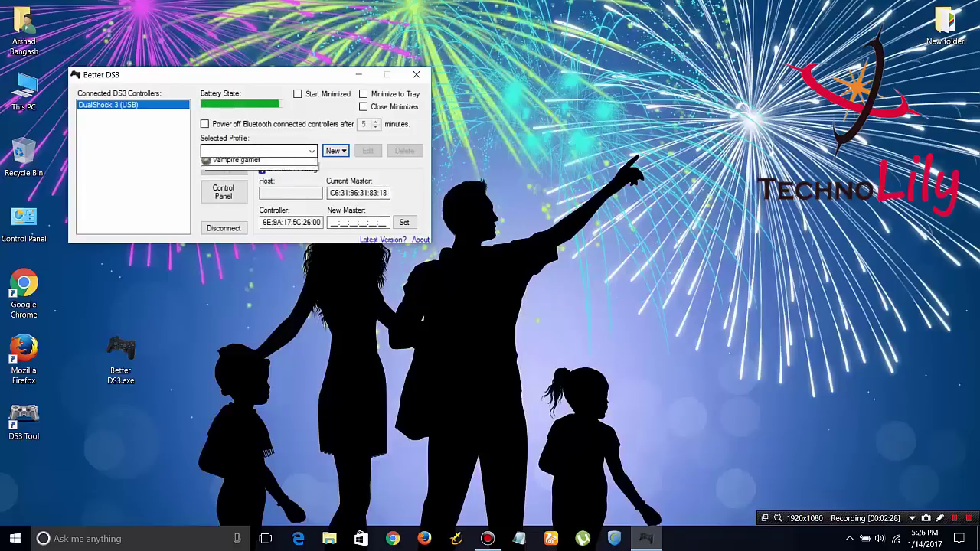
{"action": "left_click", "coordinate": [238, 162]}
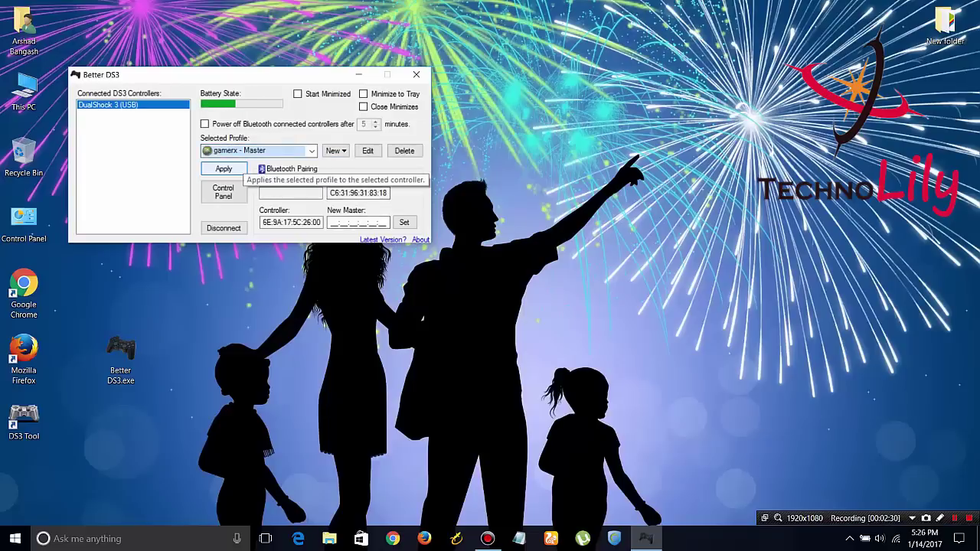
{"action": "left_click", "coordinate": [224, 169]}
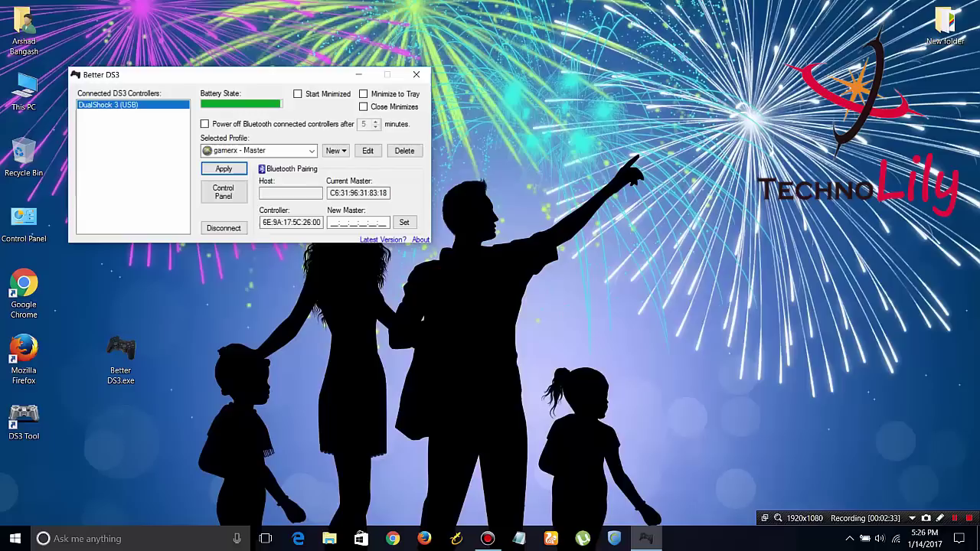
{"action": "left_click", "coordinate": [223, 191]}
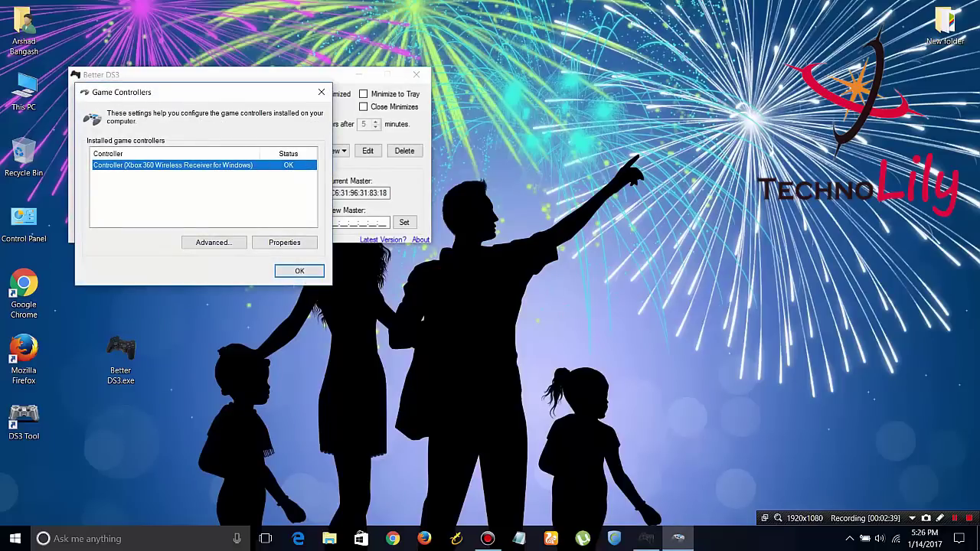
- Refresh the desktop and open the Xbox 360 controller's test readout in Game Controllers
{"action": "right_click", "coordinate": [545, 159]}
{"action": "left_click", "coordinate": [581, 200]}
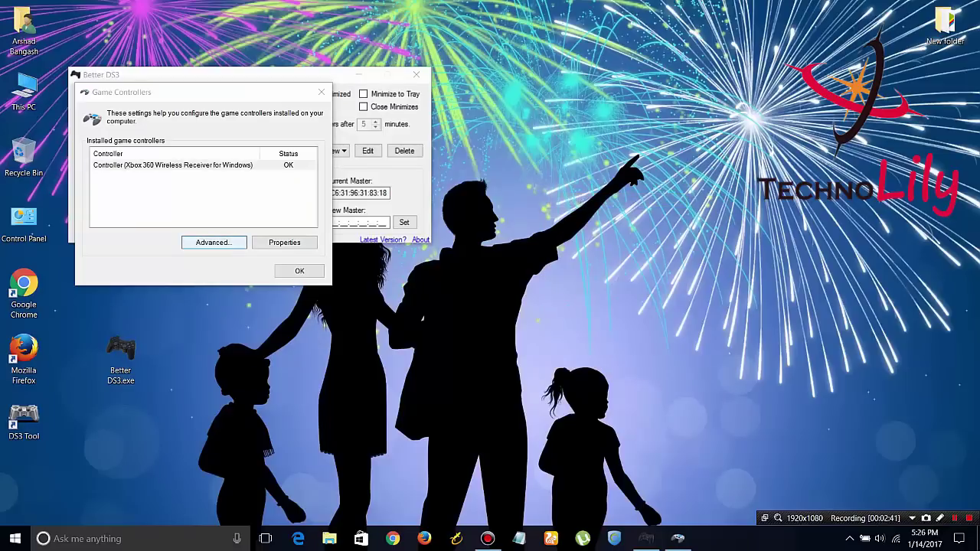
{"action": "left_click", "coordinate": [284, 242]}
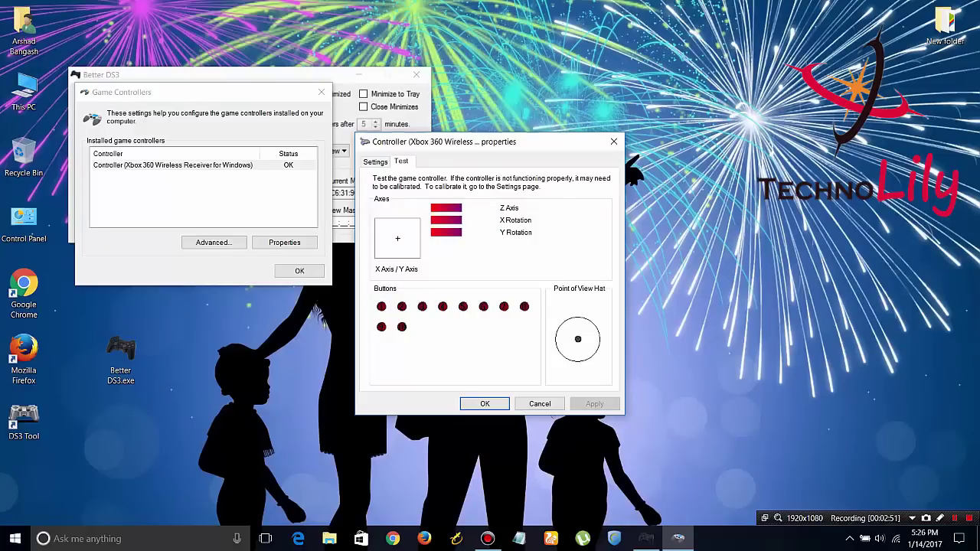
- Close the controller test window, Game Controllers and Better DS3, returning to the desktop
{"action": "key", "text": "Return"}
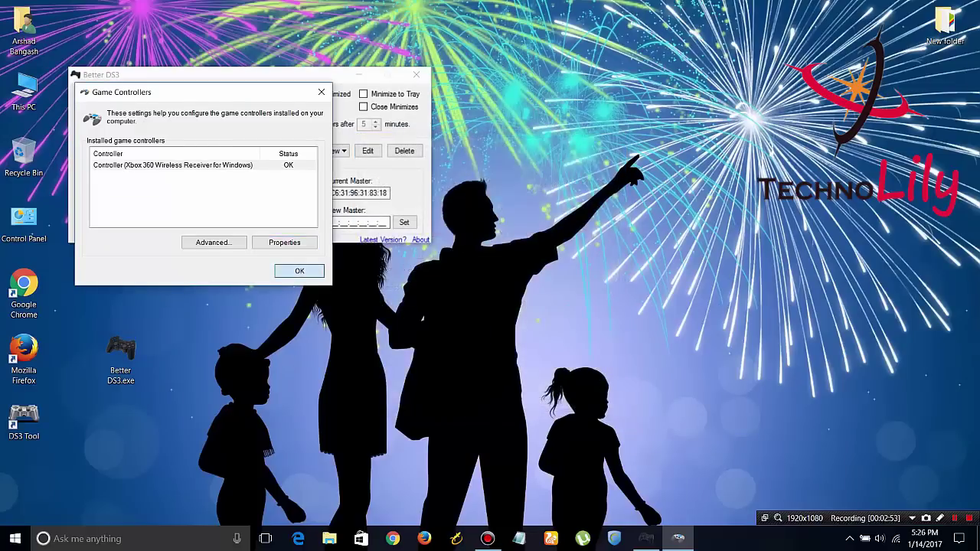
{"action": "left_click", "coordinate": [300, 270]}
{"action": "key", "text": "alt+F4"}
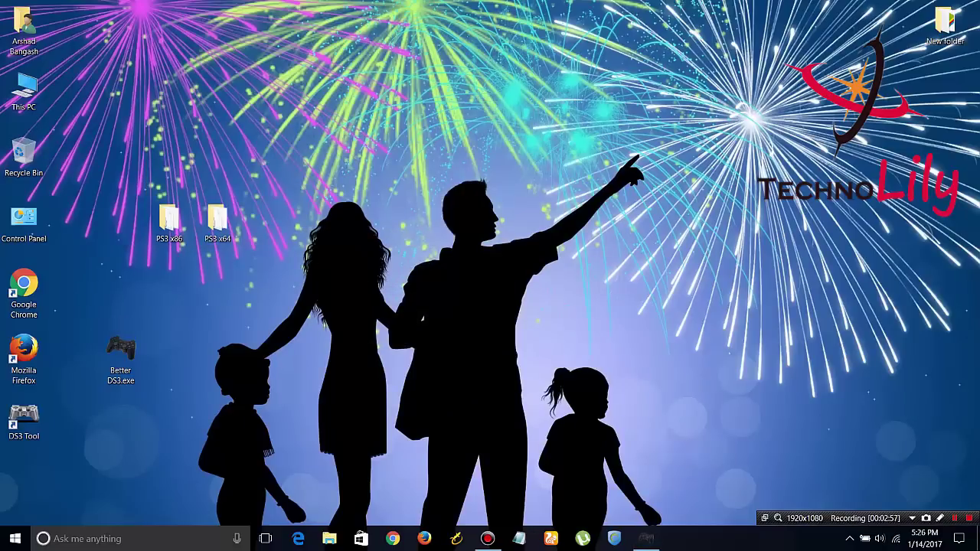
{"action": "right_click", "coordinate": [393, 215]}
{"action": "left_click", "coordinate": [428, 253]}
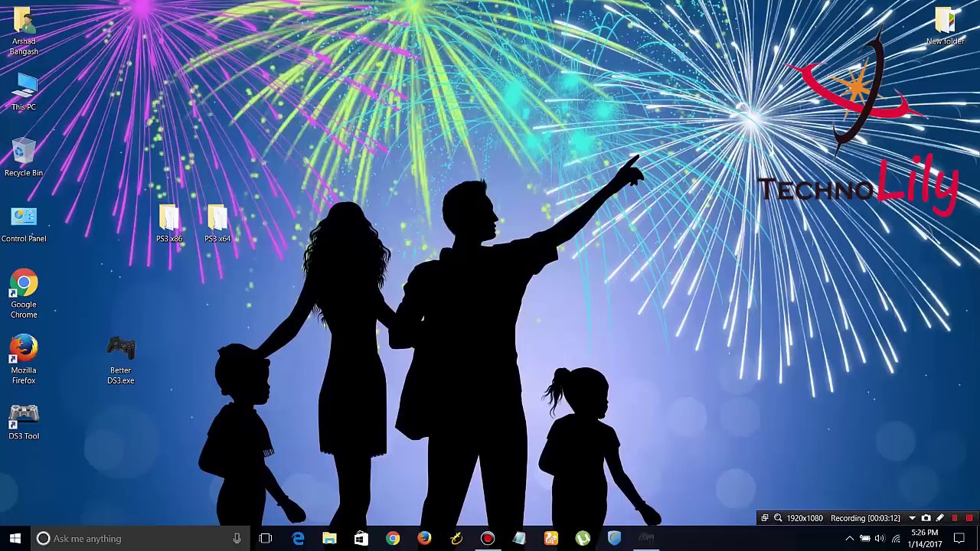
{"action": "key", "text": "super"}
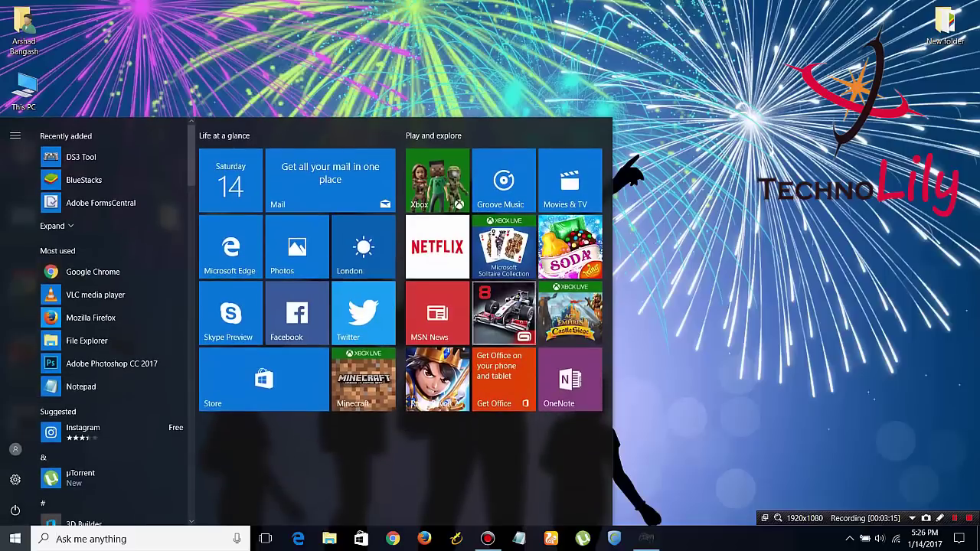
{"action": "key", "text": "super"}
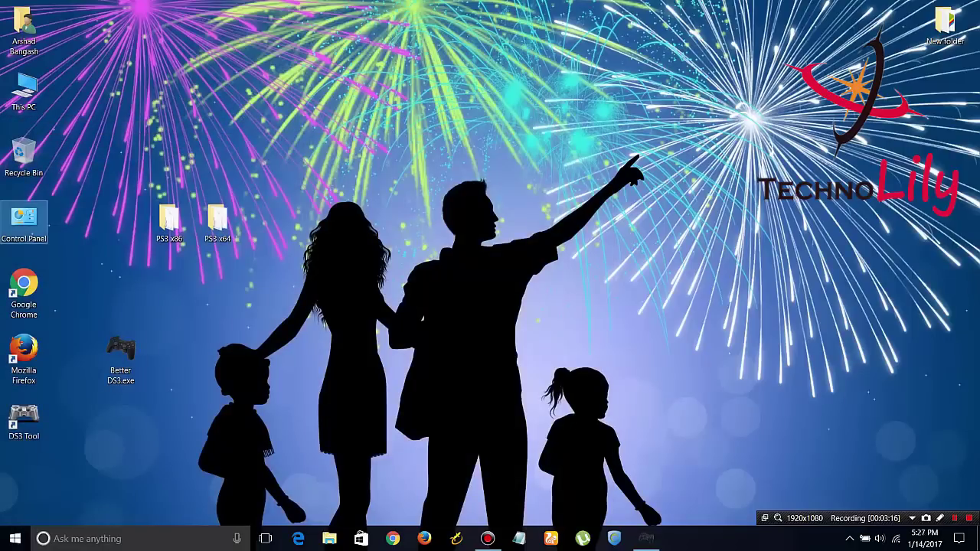
{"action": "left_click", "coordinate": [14, 538]}
{"action": "left_click", "coordinate": [15, 484]}
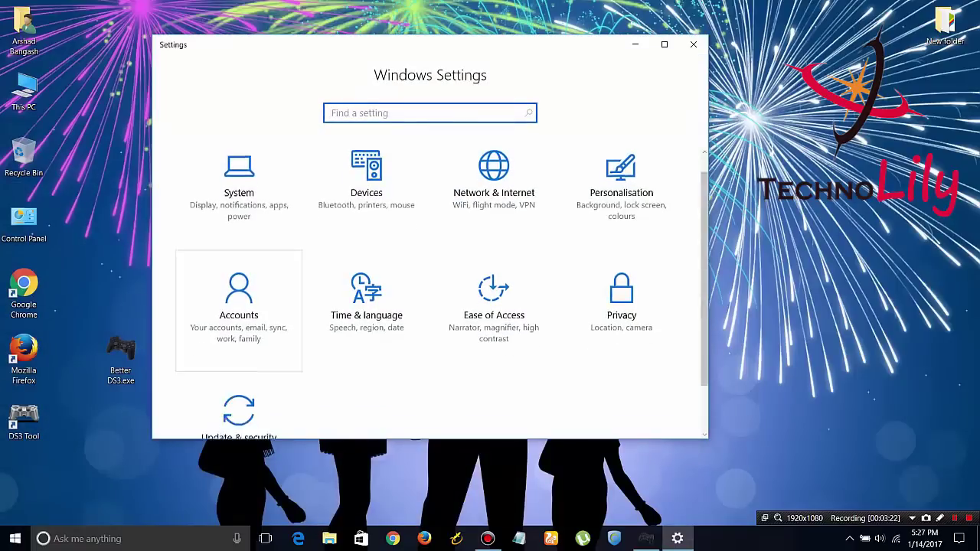
{"action": "scroll", "coordinate": [239, 360], "scroll_direction": "down", "scroll_amount": 2}
{"action": "left_click", "coordinate": [239, 359]}
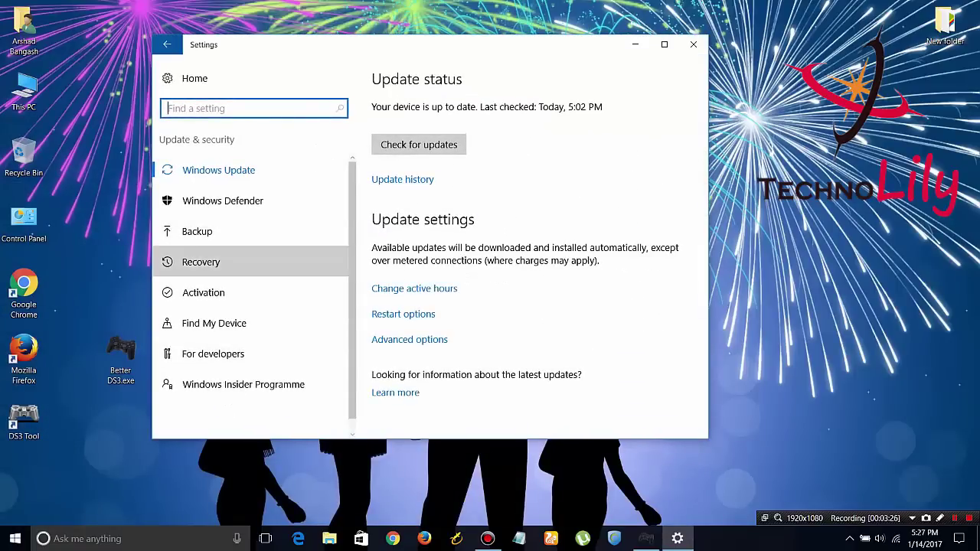
{"action": "left_click", "coordinate": [200, 262]}
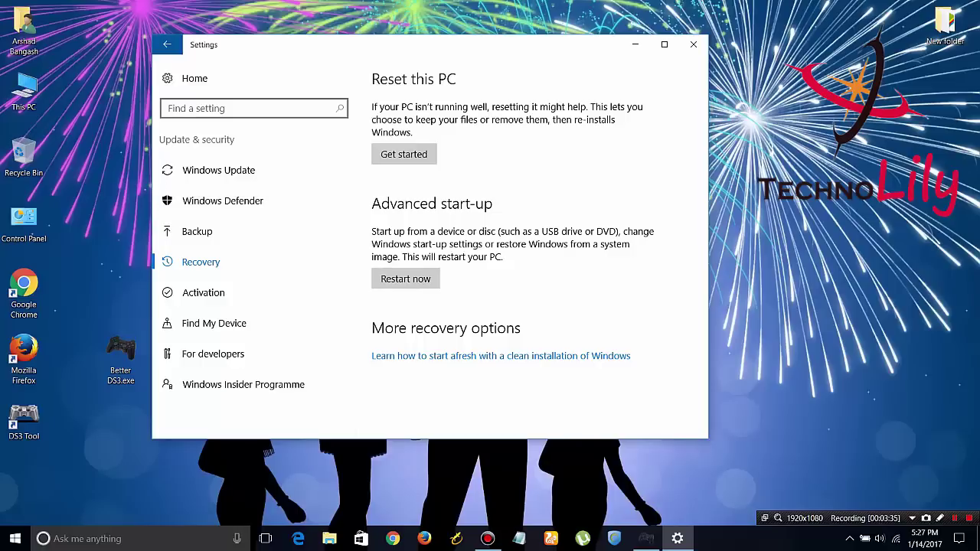
{"action": "left_click", "coordinate": [693, 44]}
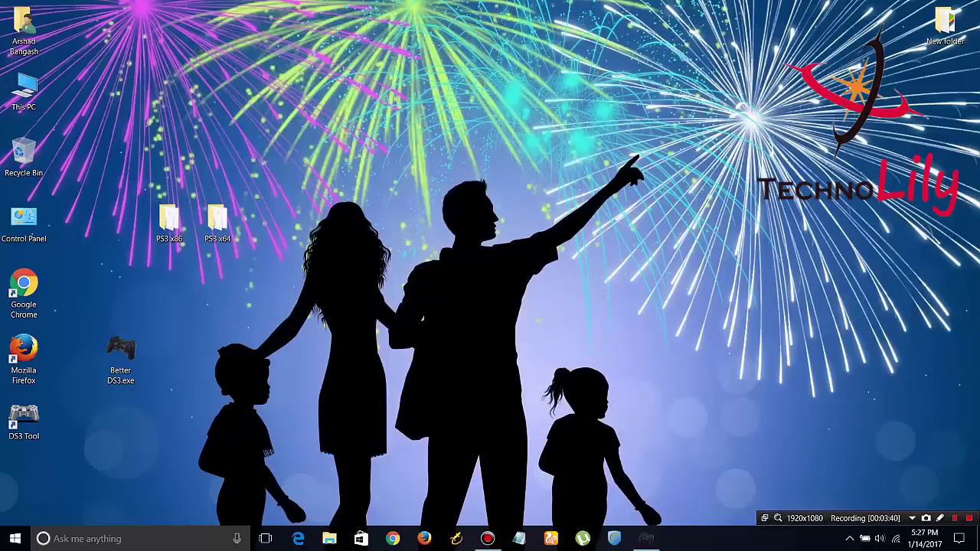